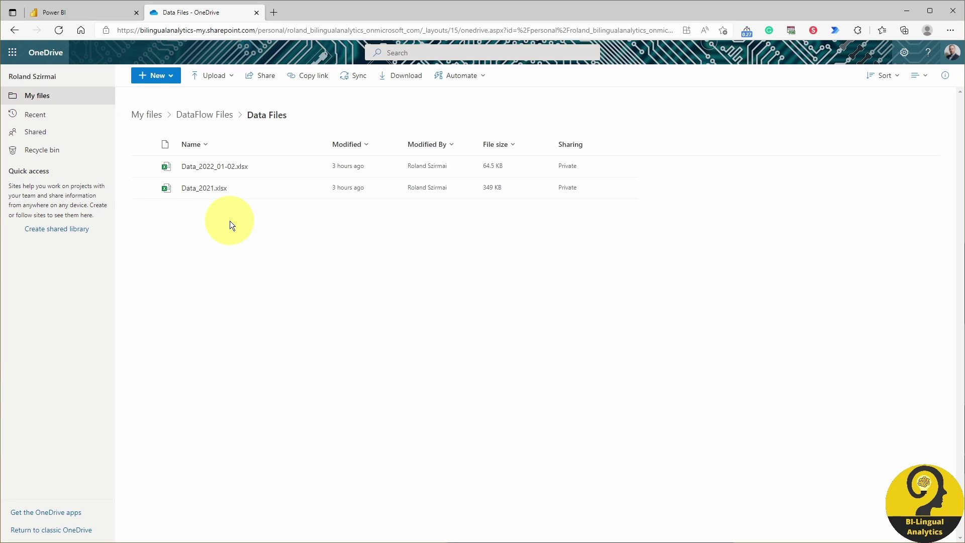
Look through the sales data in Data_2021.xlsx and Data_2022_01-02.xlsx from the Data Files folder, closing each workbook.
{"action": "left_click", "coordinate": [205, 189]}
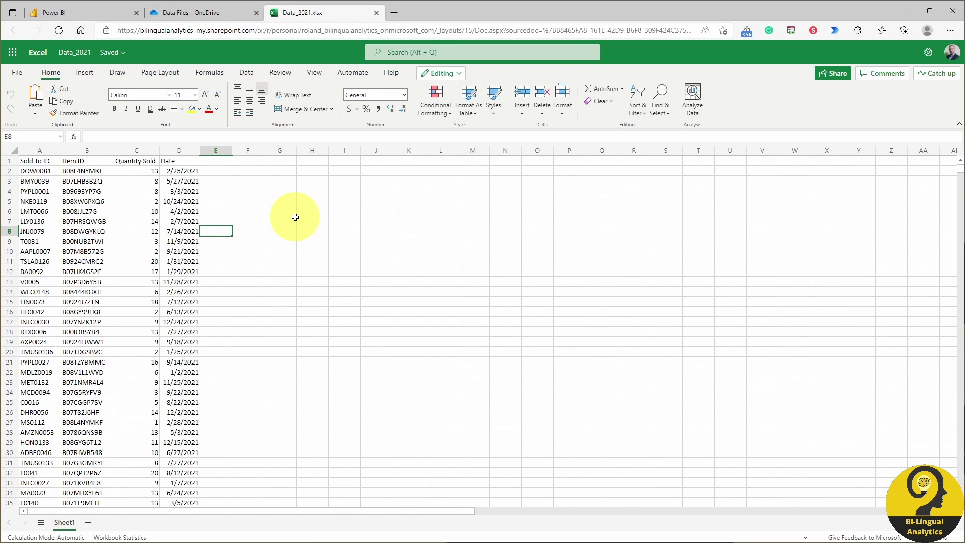
{"action": "left_click", "coordinate": [376, 13]}
{"action": "left_click", "coordinate": [216, 164]}
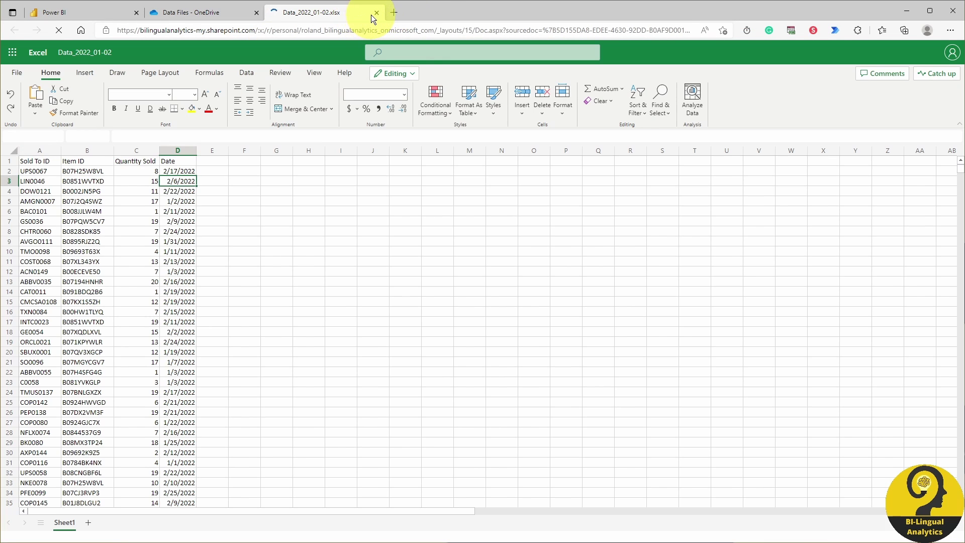
{"action": "left_click", "coordinate": [376, 12]}
Open Customers.xlsx from the DIM Tables folder inside DataFlow Files and look through its customer rows.
{"action": "left_click", "coordinate": [208, 121]}
{"action": "left_click", "coordinate": [197, 165]}
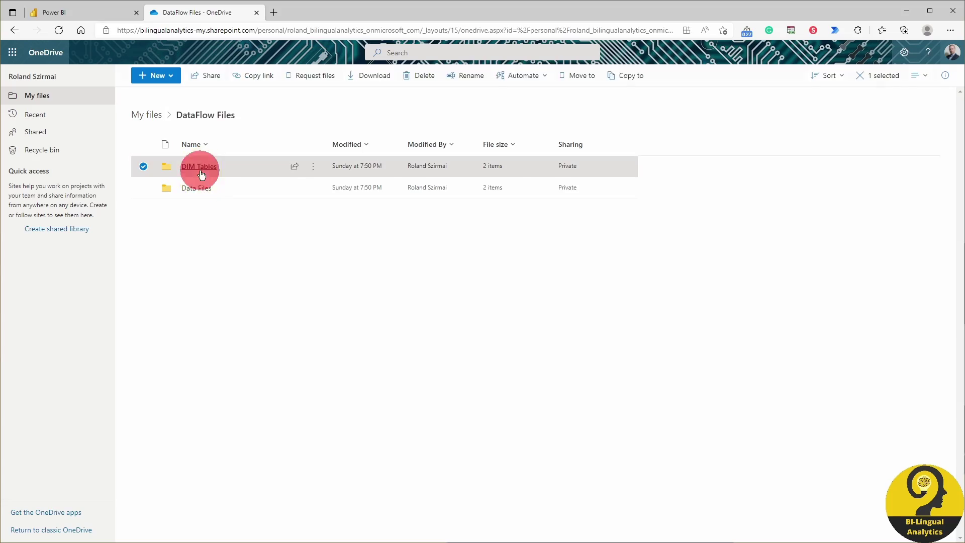
{"action": "left_click", "coordinate": [201, 166]}
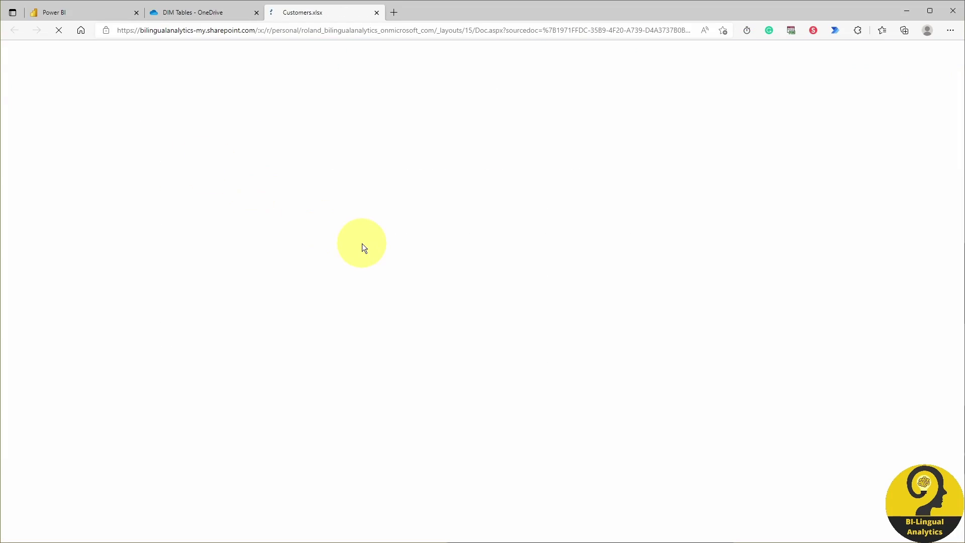
{"action": "scroll", "coordinate": [274, 249], "scroll_direction": "down", "scroll_amount": 10}
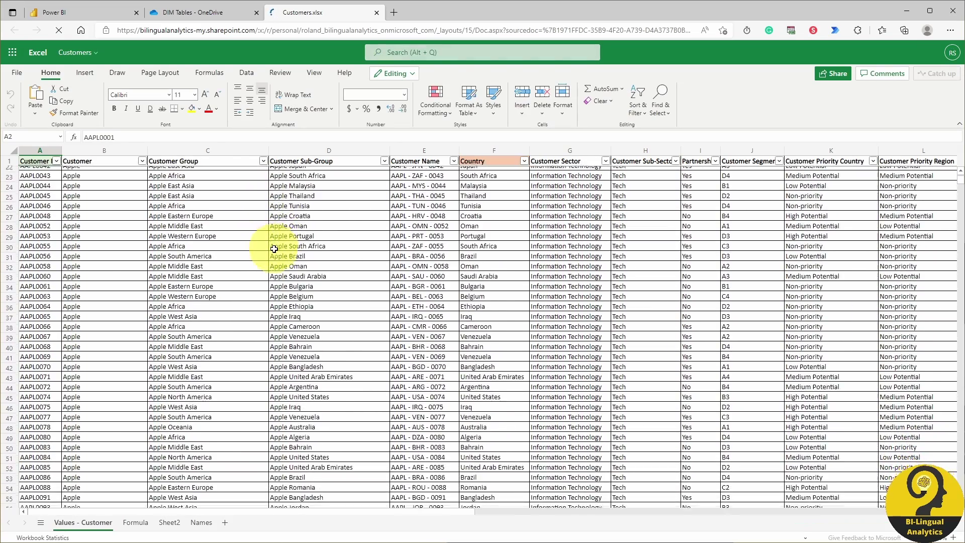
{"action": "scroll", "coordinate": [274, 249], "scroll_direction": "up", "scroll_amount": 10}
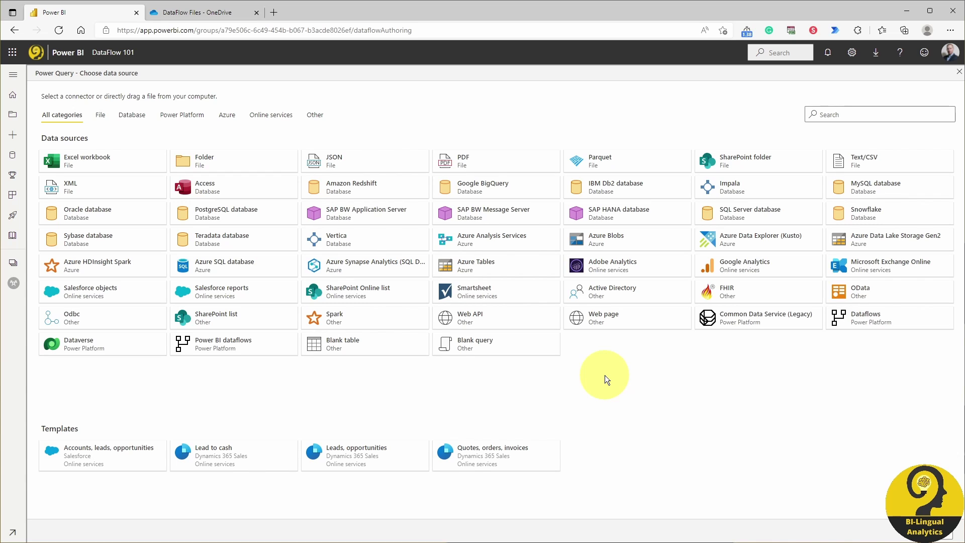
Choose the SharePoint folder data source in Power BI and enter the root part of the OneDrive address, copied from its page, as site URL.
{"action": "left_click", "coordinate": [725, 167]}
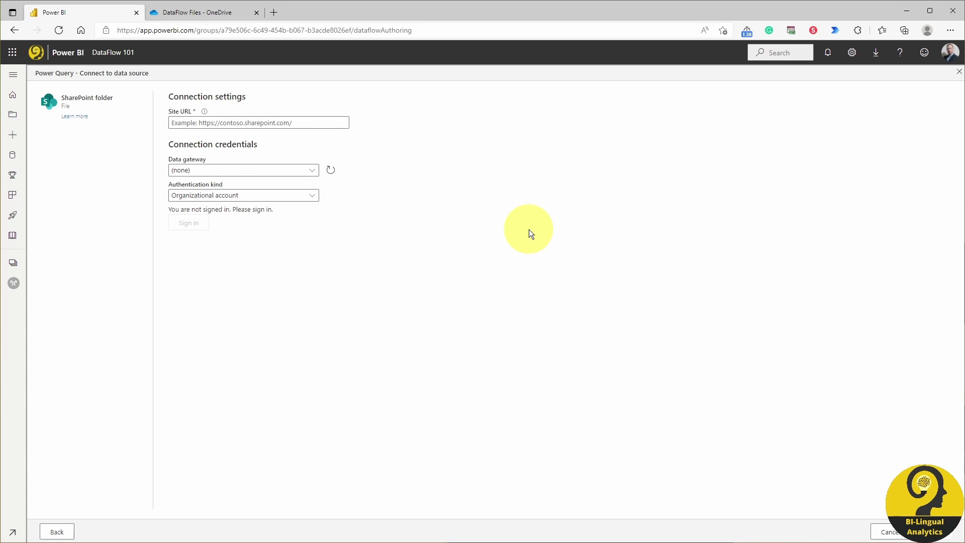
{"action": "left_click", "coordinate": [213, 12]}
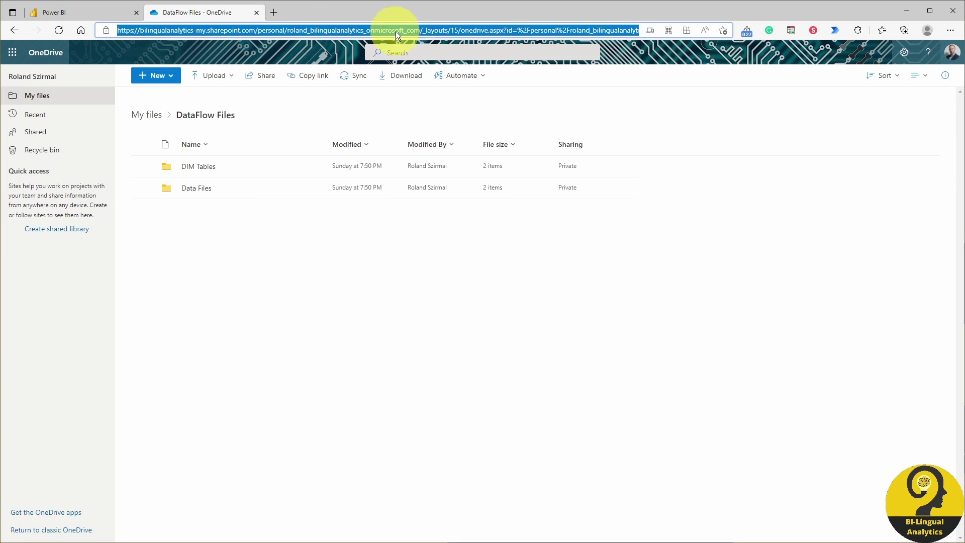
{"action": "left_click", "coordinate": [422, 30]}
{"action": "key", "text": "shift+Home"}
{"action": "key", "text": "ctrl+c"}
{"action": "left_click", "coordinate": [122, 12]}
{"action": "left_click", "coordinate": [254, 122]}
{"action": "key", "text": "ctrl+v"}
Sign in to the SharePoint folder source with the organizational account and load the folder's file list for transformation.
{"action": "left_click", "coordinate": [191, 221]}
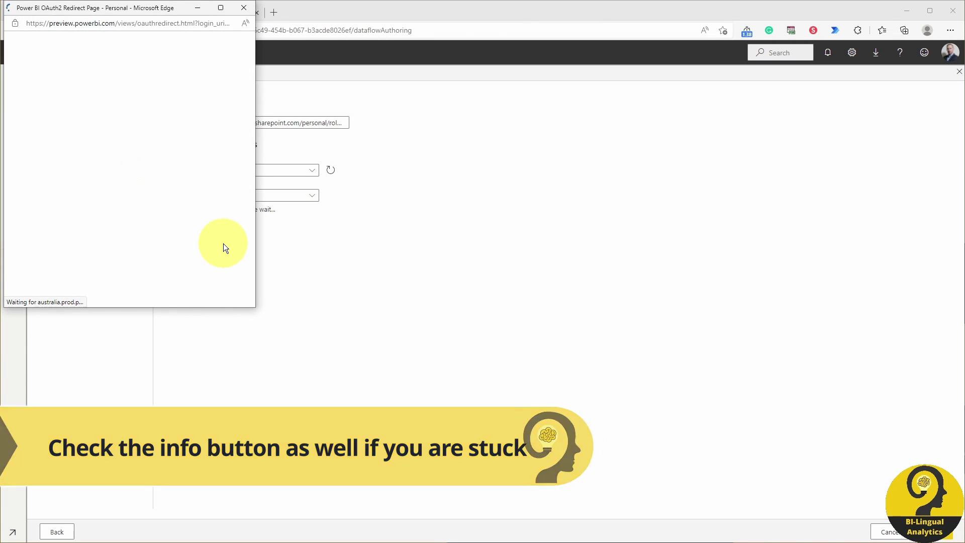
{"action": "left_click", "coordinate": [138, 103]}
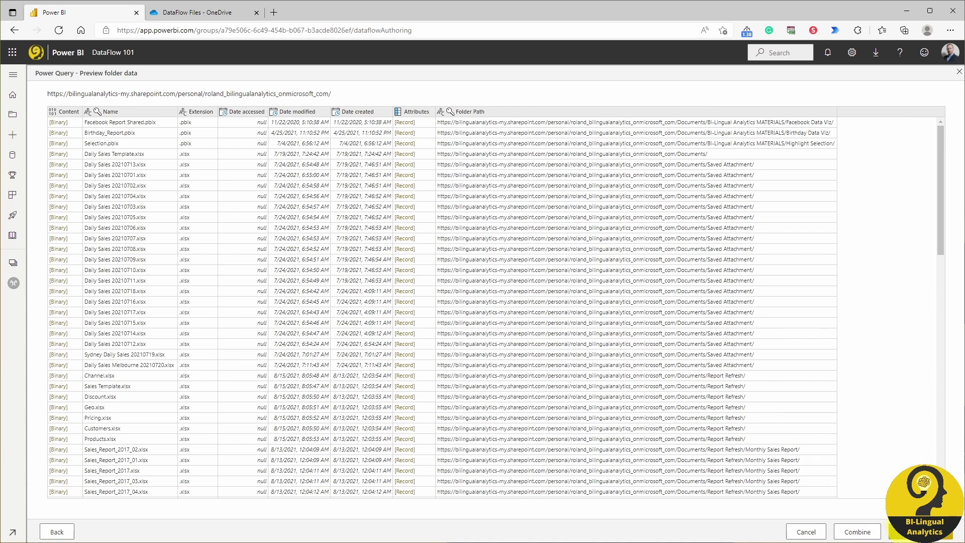
{"action": "left_click", "coordinate": [919, 531]}
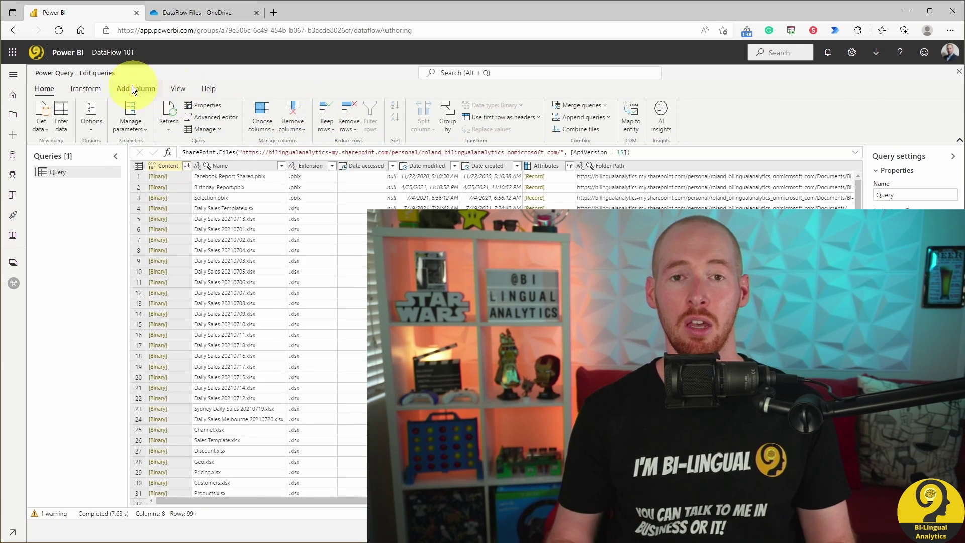
{"action": "left_click", "coordinate": [98, 89]}
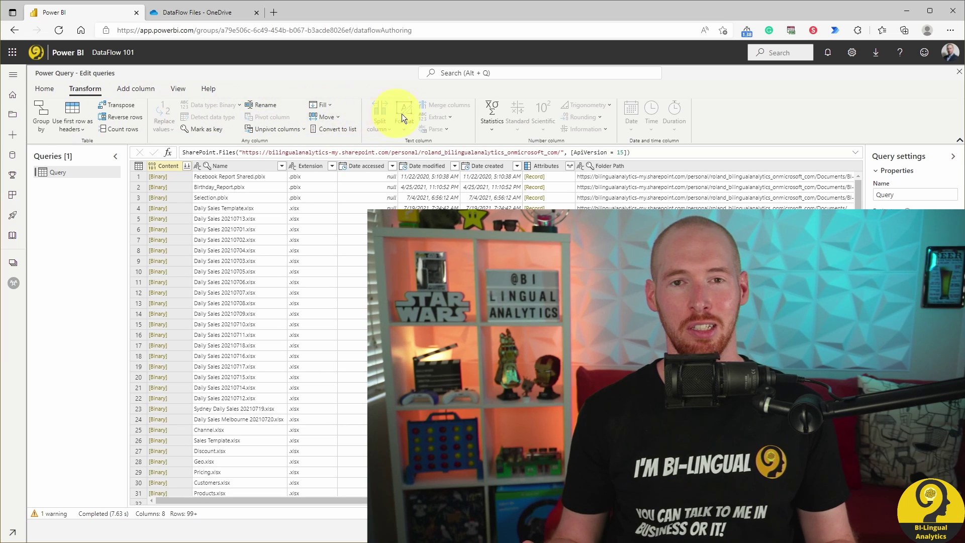
{"action": "left_click", "coordinate": [126, 89]}
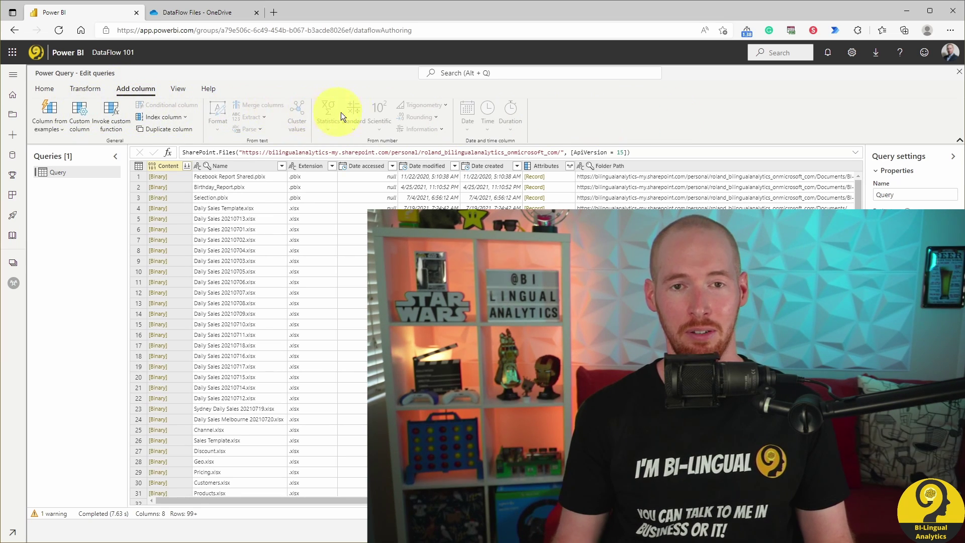
{"action": "left_click", "coordinate": [178, 88]}
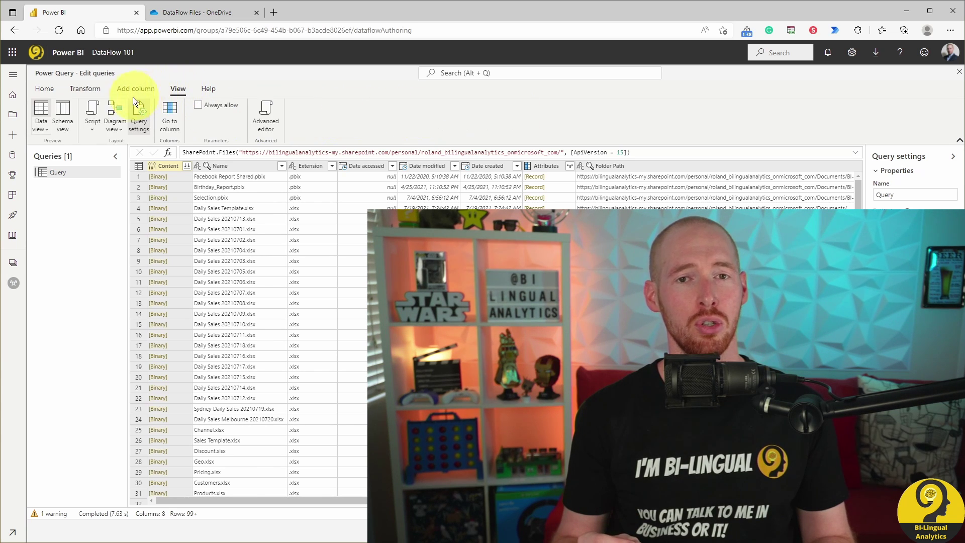
{"action": "left_click", "coordinate": [54, 93]}
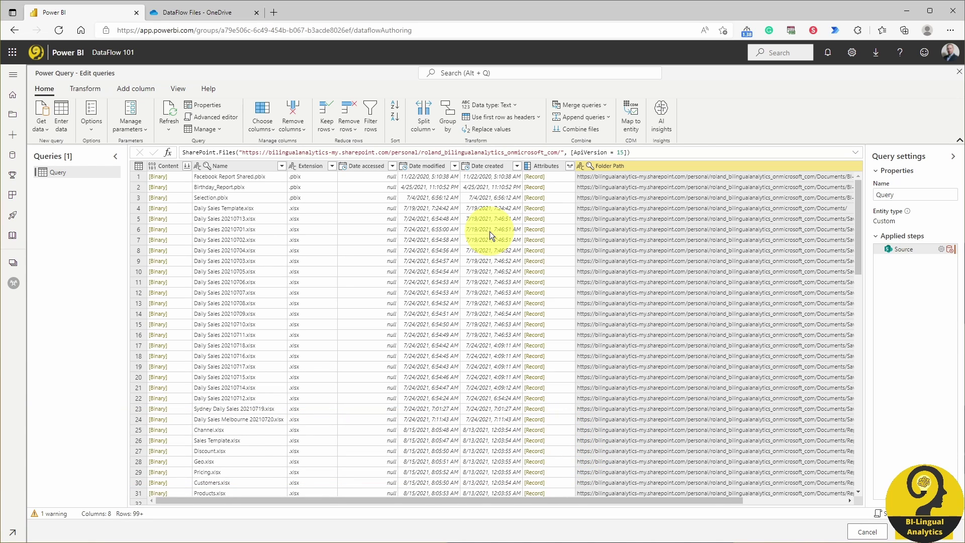
Filter the file list to rows whose Folder Path contains "DataFlow Files".
{"action": "left_click_drag", "start_coordinate": [698, 500], "coordinate": [829, 504]}
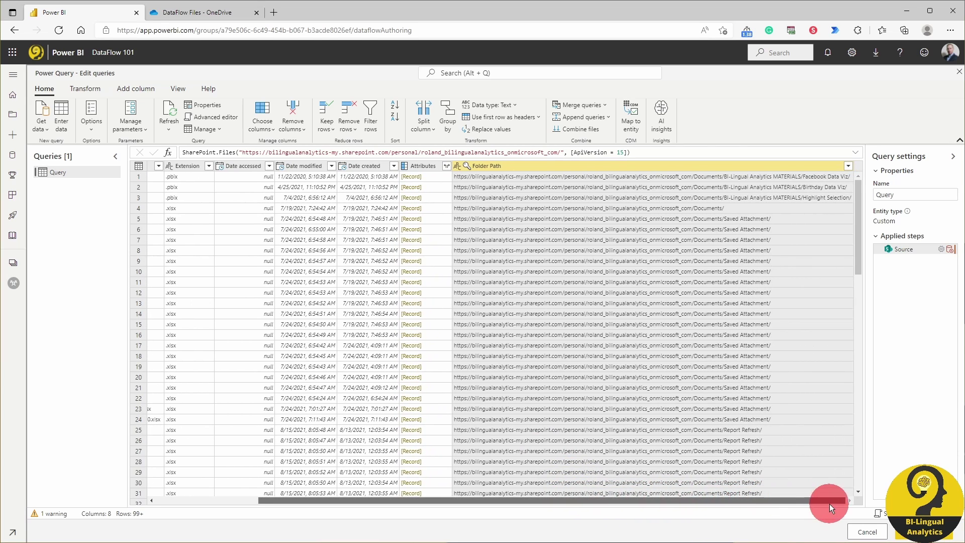
{"action": "left_click", "coordinate": [848, 166]}
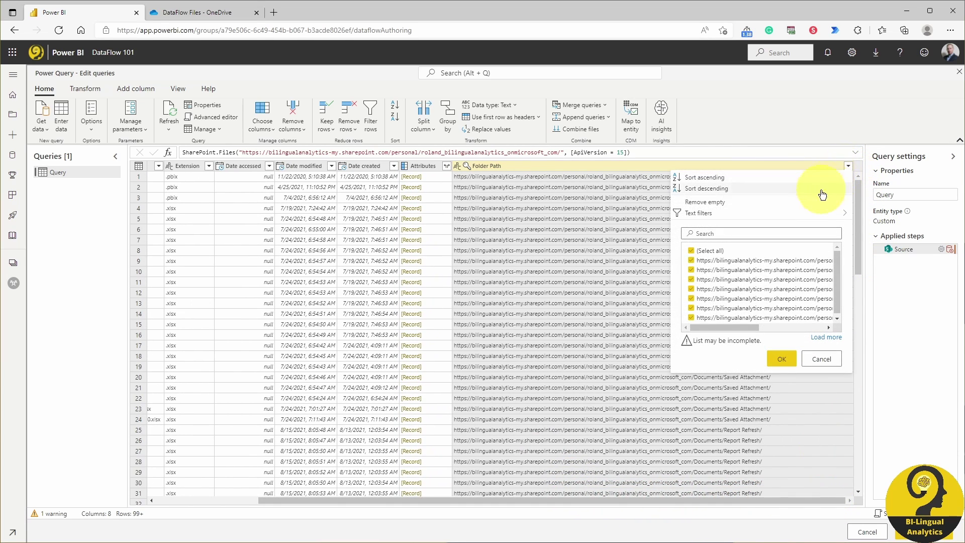
{"action": "mouse_move", "coordinate": [849, 215]}
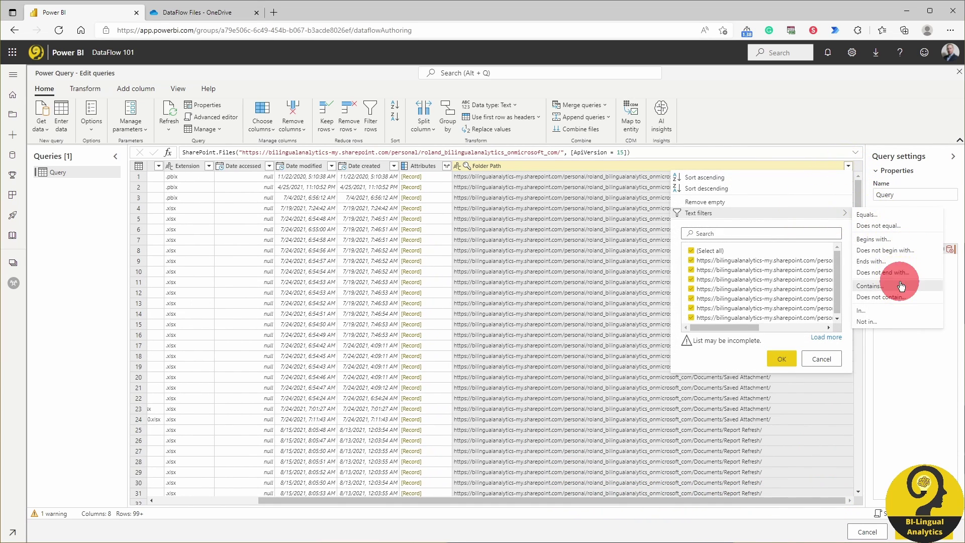
{"action": "left_click", "coordinate": [874, 285]}
{"action": "type", "text": "D"}
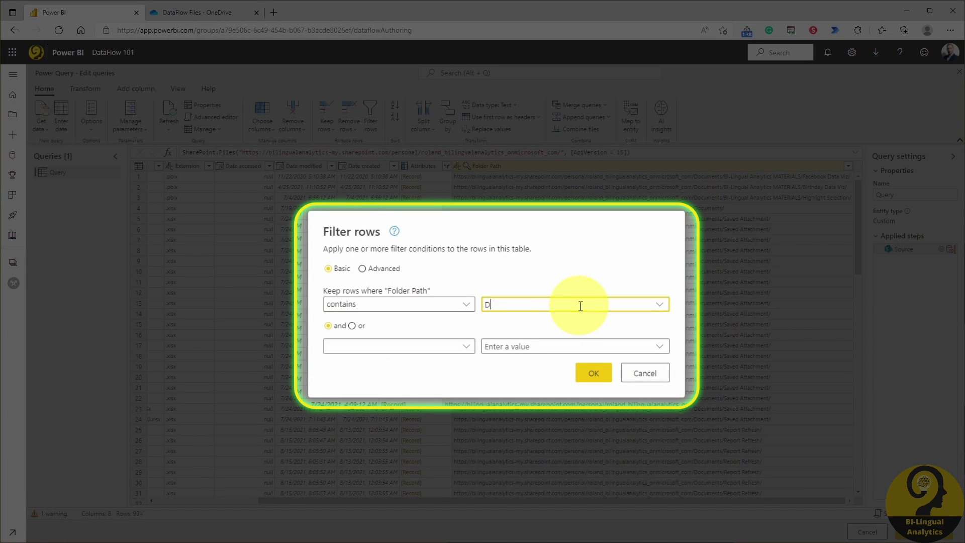
{"action": "type", "text": "ataFlow Files"}
{"action": "left_click", "coordinate": [593, 370]}
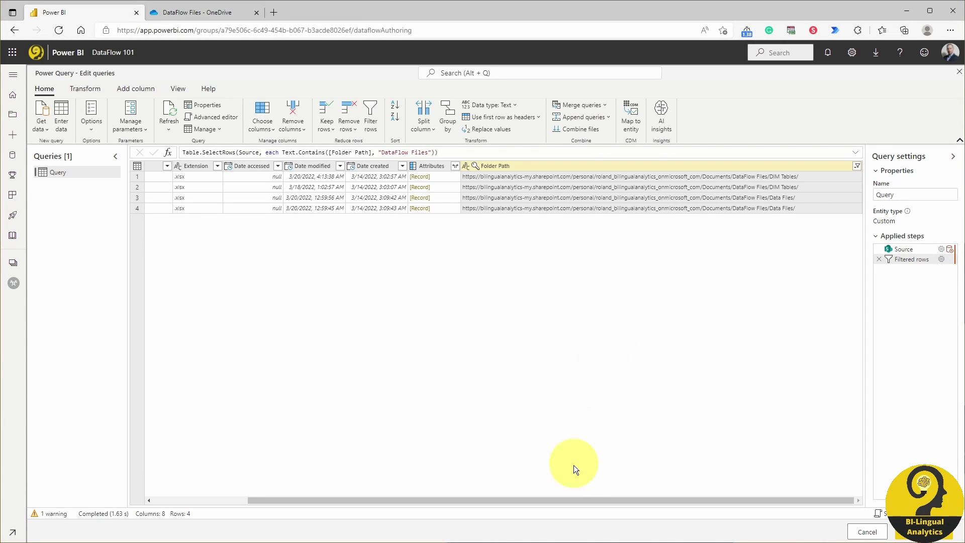
Filter the remaining files to those whose Name contains "Data".
{"action": "left_click_drag", "start_coordinate": [573, 500], "coordinate": [270, 330]}
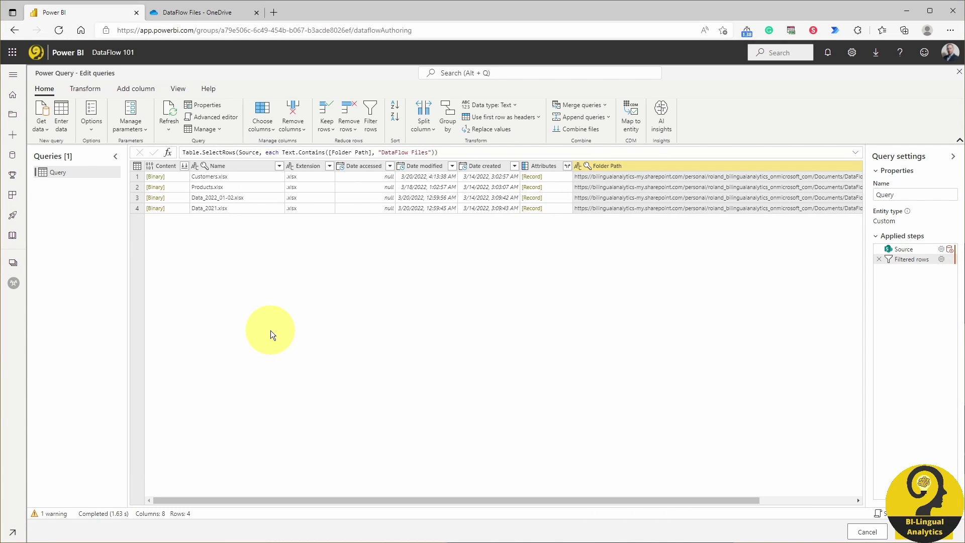
{"action": "left_click", "coordinate": [279, 166]}
{"action": "mouse_move", "coordinate": [329, 219]}
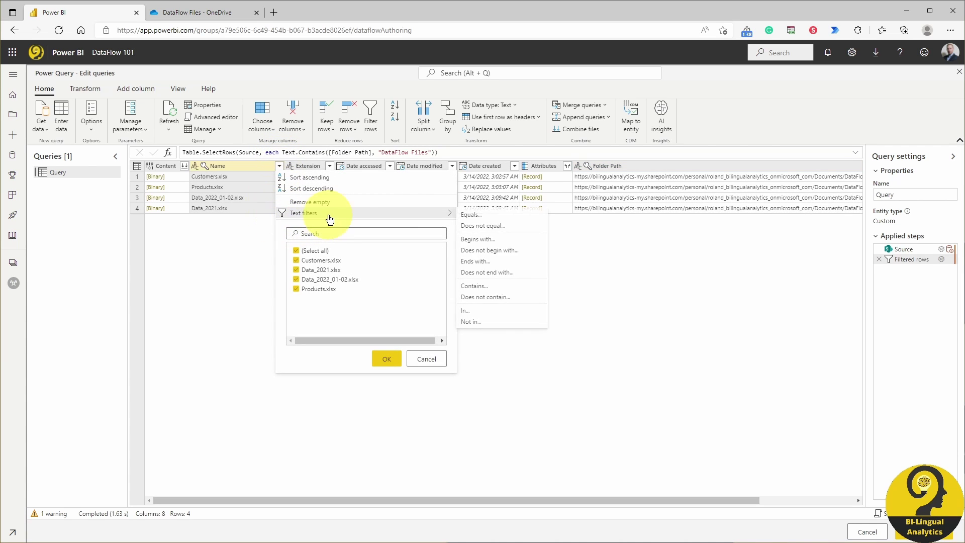
{"action": "left_click", "coordinate": [493, 286]}
{"action": "left_click", "coordinate": [511, 303]}
{"action": "type", "text": "Data"}
{"action": "left_click", "coordinate": [581, 372]}
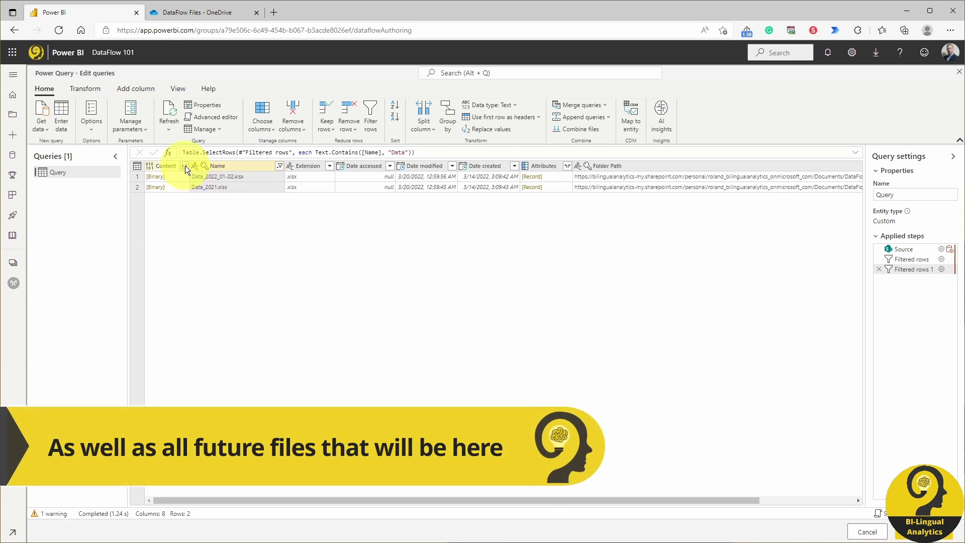
Combine the filtered files from their Content column, extracting Sheet1 with the first file as example, and expand the helper queries group.
{"action": "left_click", "coordinate": [184, 165]}
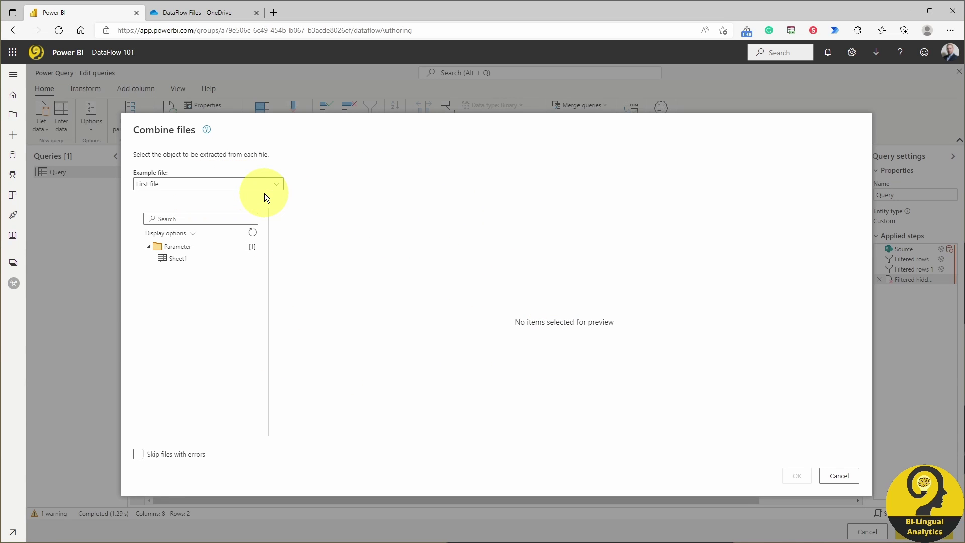
{"action": "left_click", "coordinate": [209, 261]}
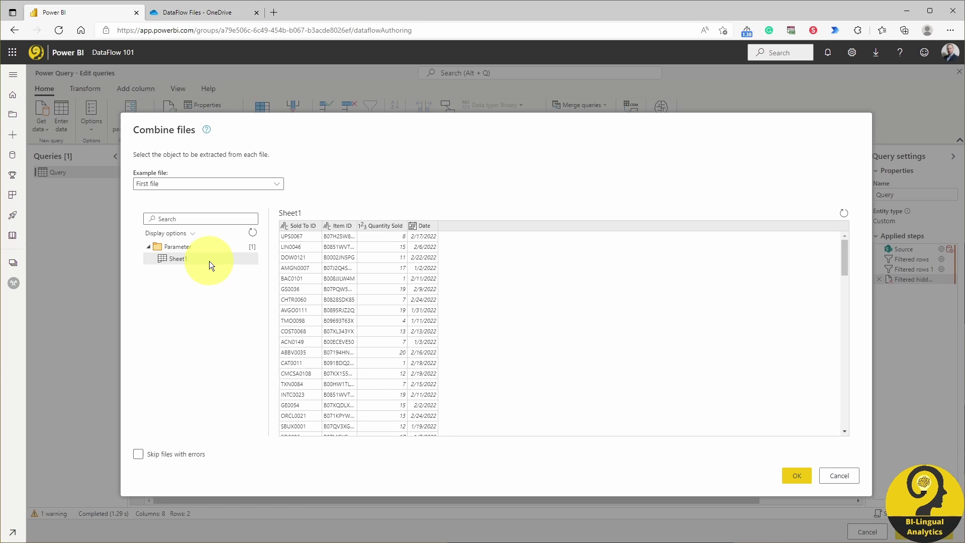
{"action": "left_click", "coordinate": [796, 475]}
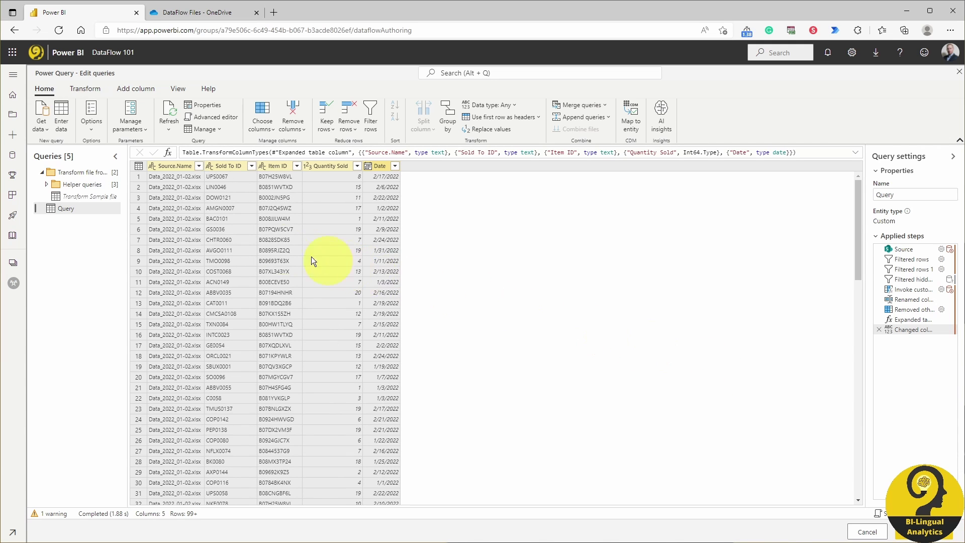
{"action": "left_click", "coordinate": [46, 184]}
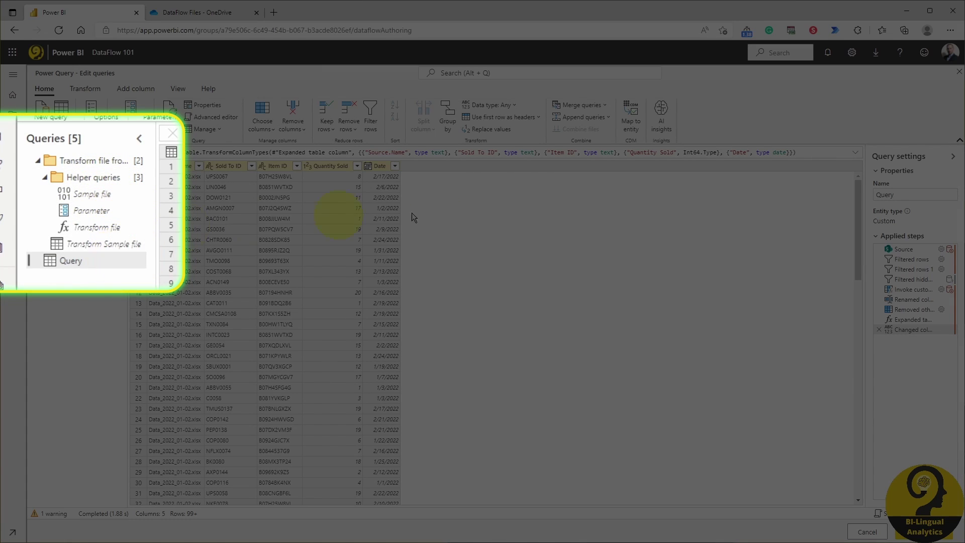
Rename the combined query as Data.
{"action": "left_click", "coordinate": [916, 196]}
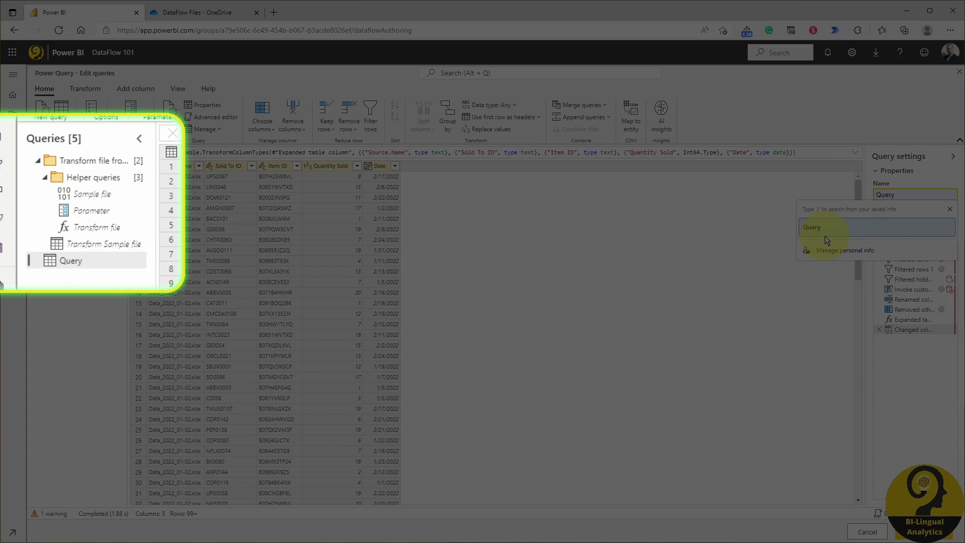
{"action": "type", "text": "Dat"}
{"action": "key", "text": "Home"}
{"action": "key", "text": "Delete"}
{"action": "key", "text": "Delete"}
{"action": "key", "text": "Delete"}
{"action": "key", "text": "Delete"}
{"action": "key", "text": "Delete"}
{"action": "key", "text": "End"}
{"action": "type", "text": "a"}
{"action": "key", "text": "Return"}
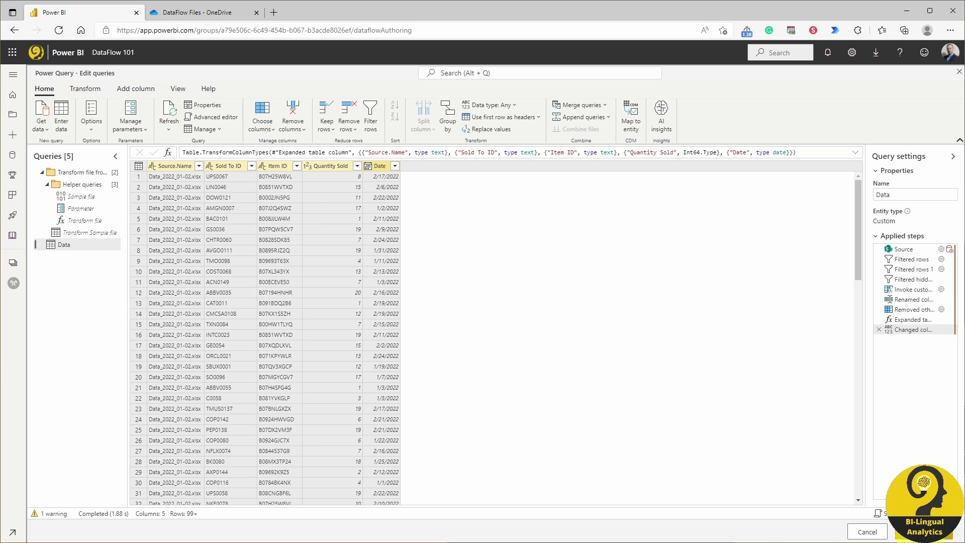
Save the queries as a dataflow named "DataFlow 101" without a description and refresh it immediately.
{"action": "left_click", "coordinate": [909, 532]}
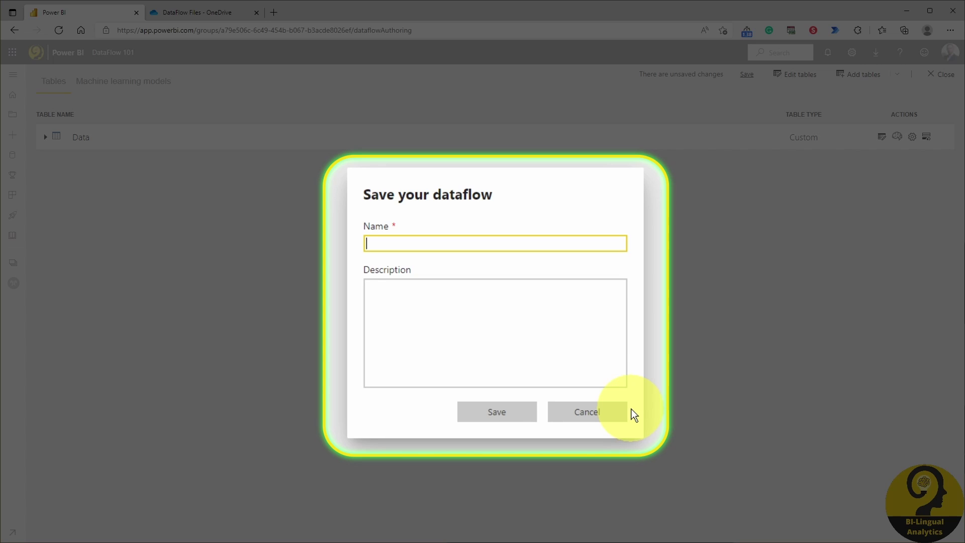
{"action": "type", "text": "Data"}
{"action": "key", "text": "Escape"}
{"action": "type", "text": "Flow 101"}
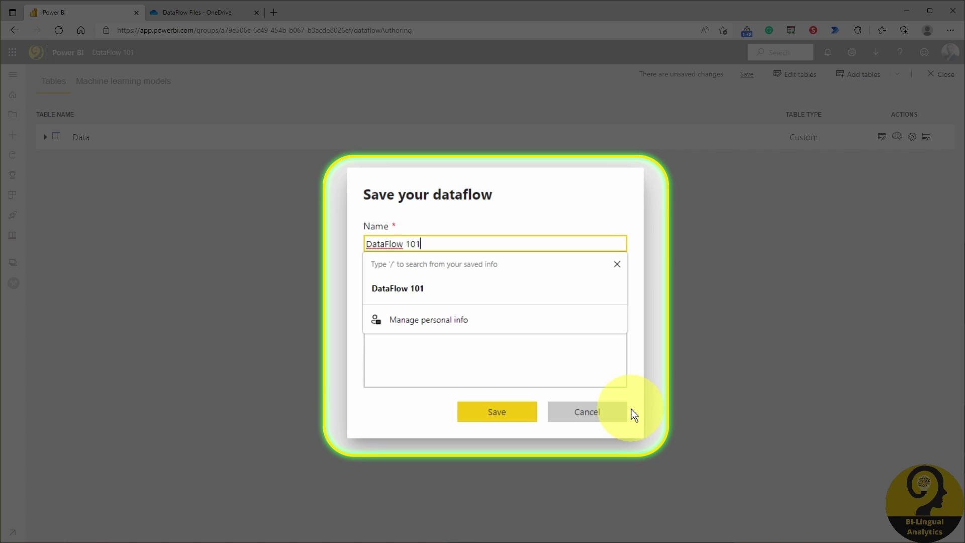
{"action": "key", "text": "Escape"}
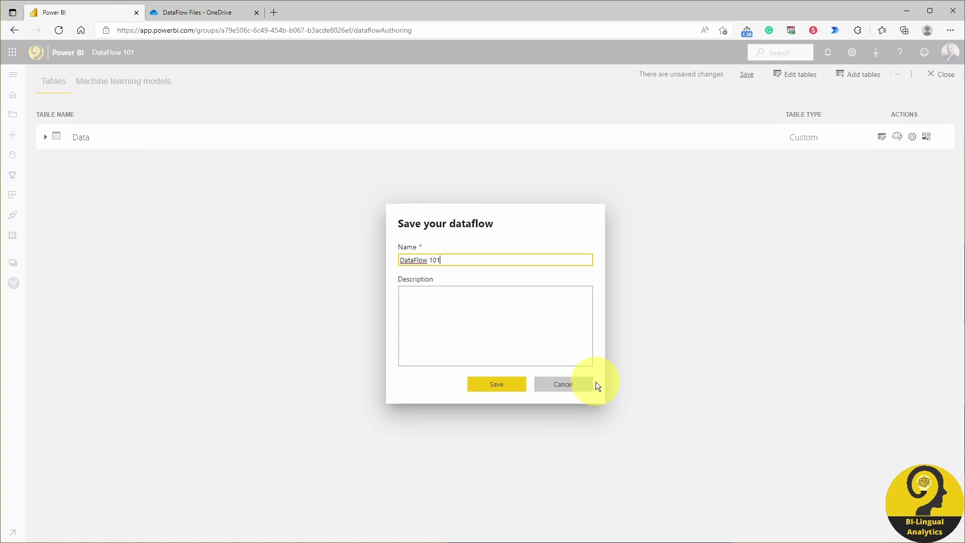
{"action": "left_click", "coordinate": [508, 313]}
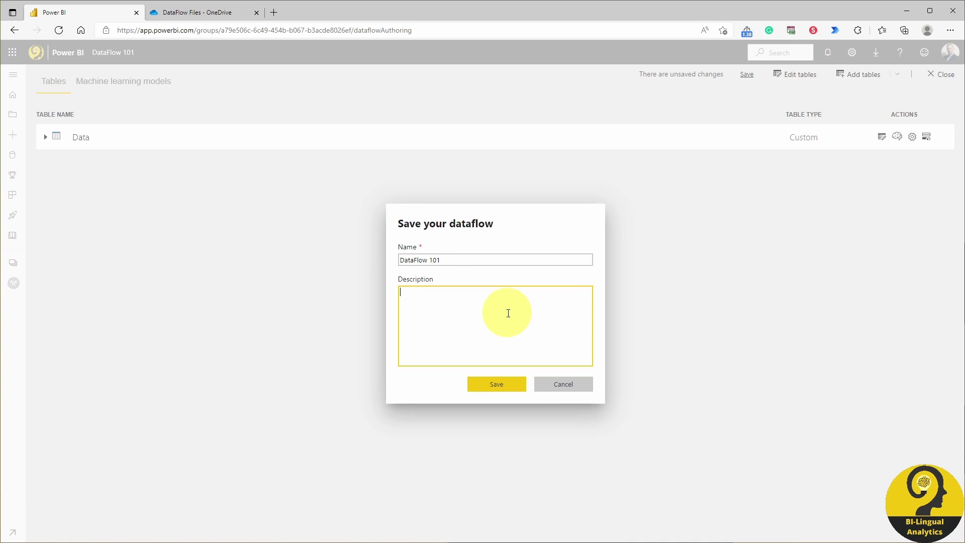
{"action": "left_click", "coordinate": [507, 384]}
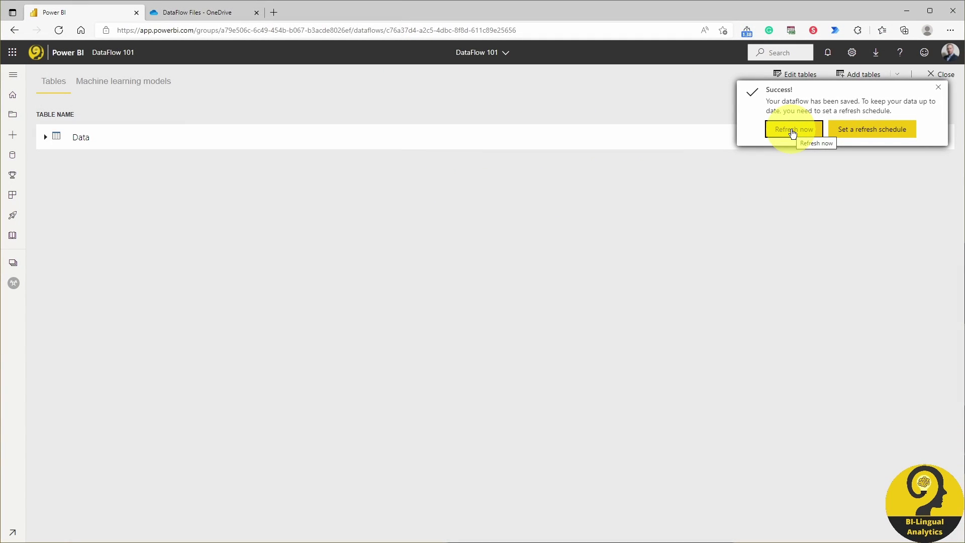
{"action": "left_click", "coordinate": [792, 131]}
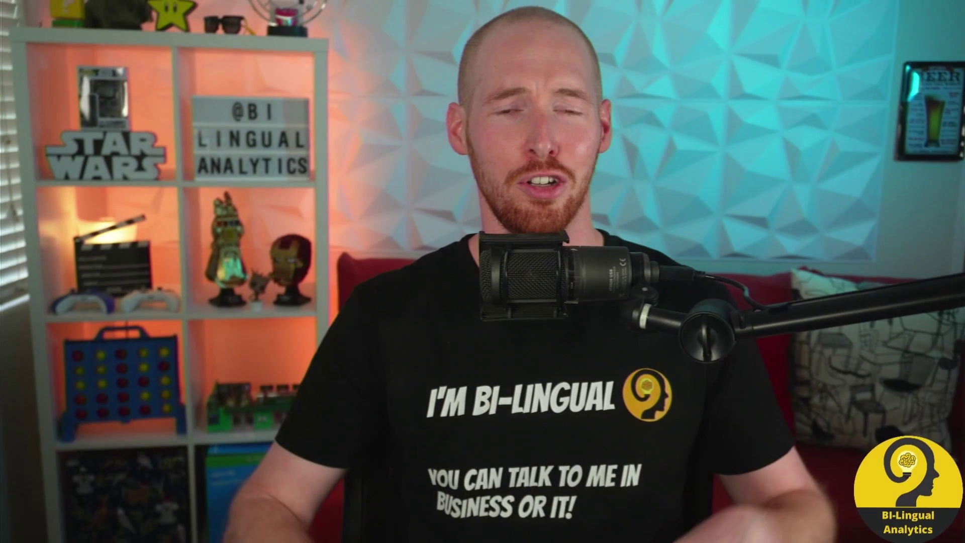
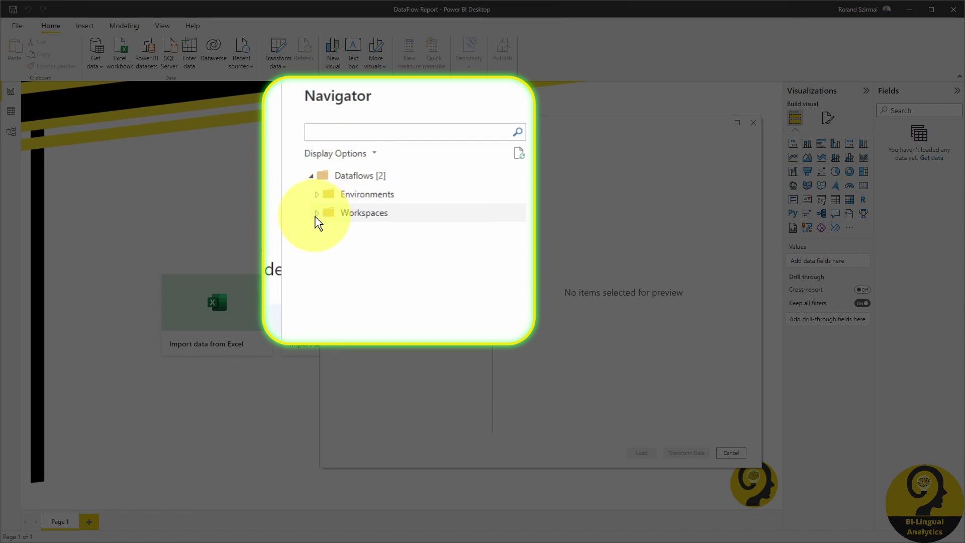
Load the Customer, Data and Products tables from the DataFlow 101 dataflow in the DataFlow 101 workspace.
{"action": "left_click", "coordinate": [343, 212]}
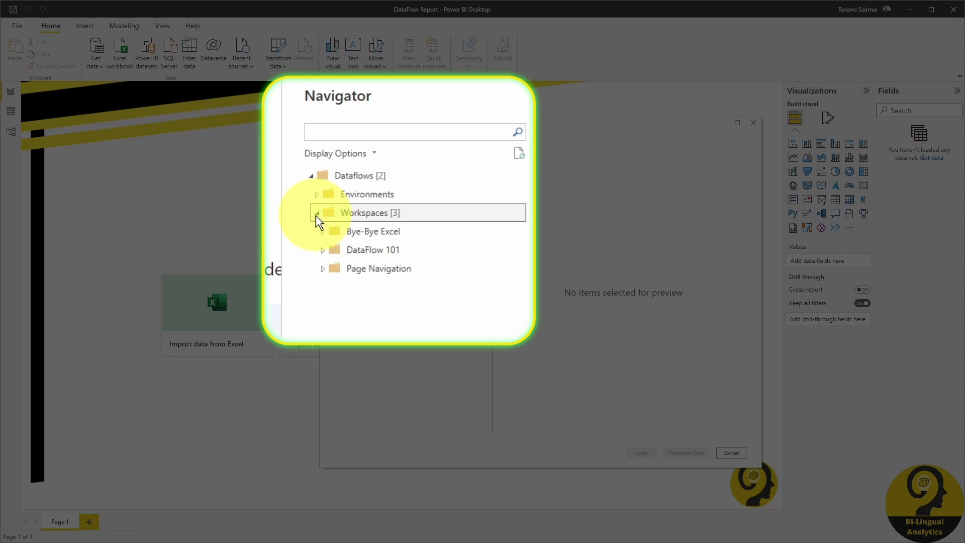
{"action": "left_click", "coordinate": [323, 250]}
{"action": "left_click", "coordinate": [329, 267]}
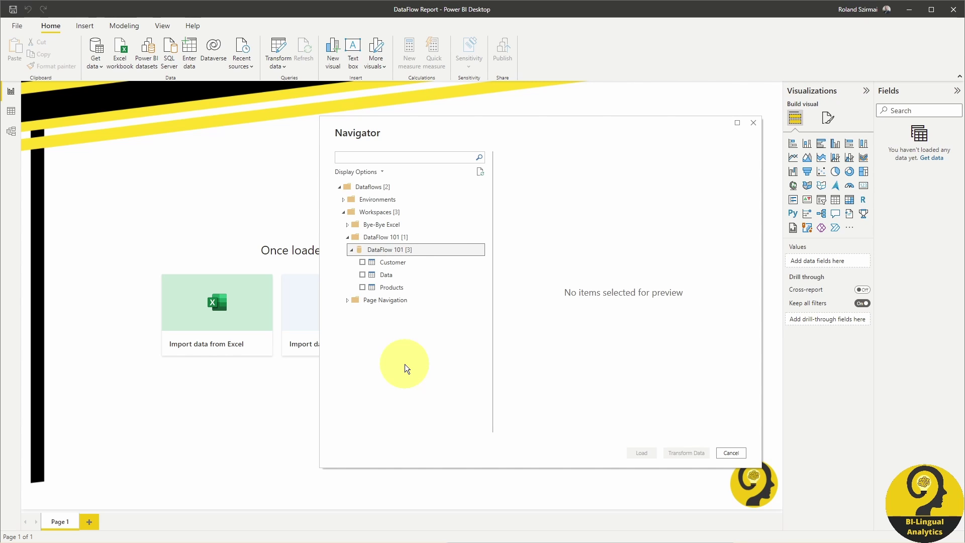
{"action": "left_click", "coordinate": [363, 262]}
{"action": "left_click", "coordinate": [363, 274]}
{"action": "left_click", "coordinate": [362, 286]}
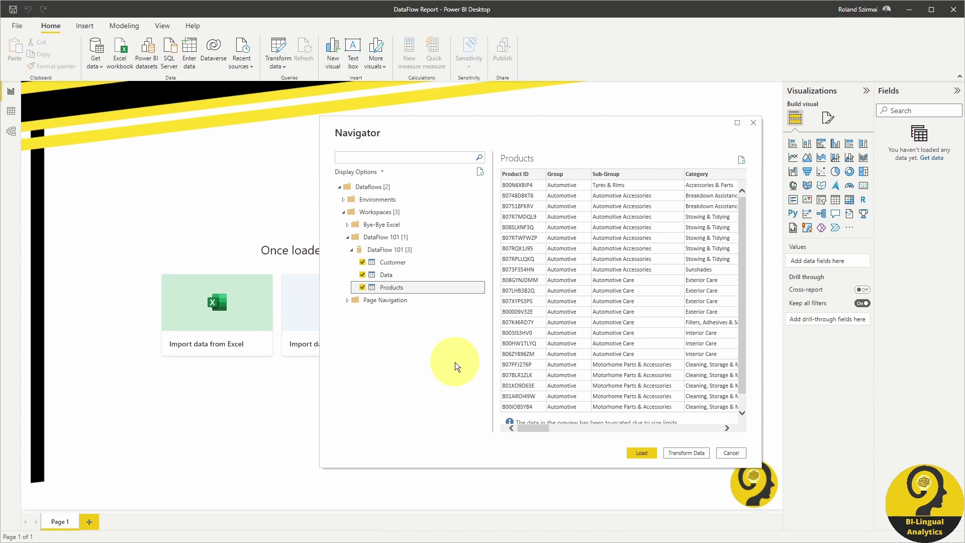
{"action": "left_click", "coordinate": [638, 452]}
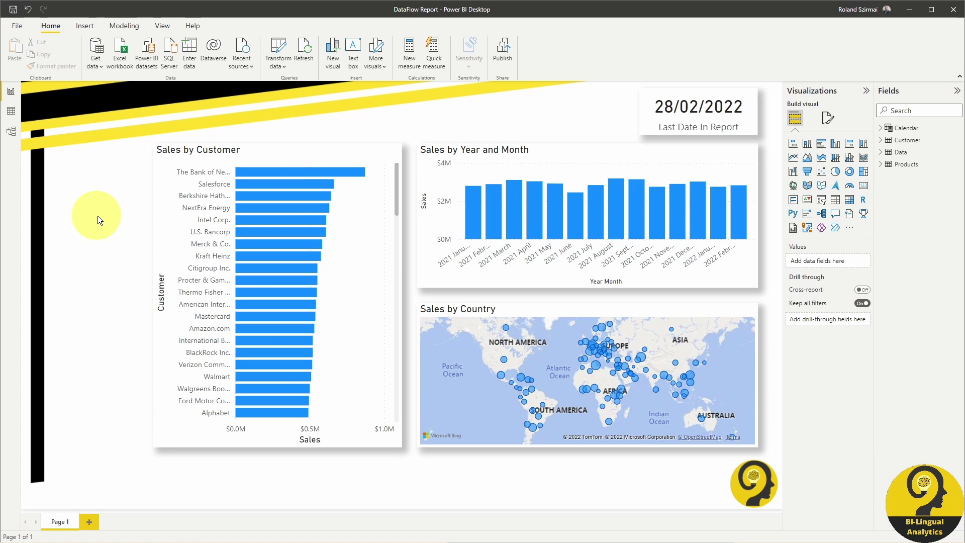
Save and publish the report to the DataFlow 101 workspace, searching the destinations for "data".
{"action": "left_click", "coordinate": [498, 58]}
{"action": "left_click", "coordinate": [915, 372]}
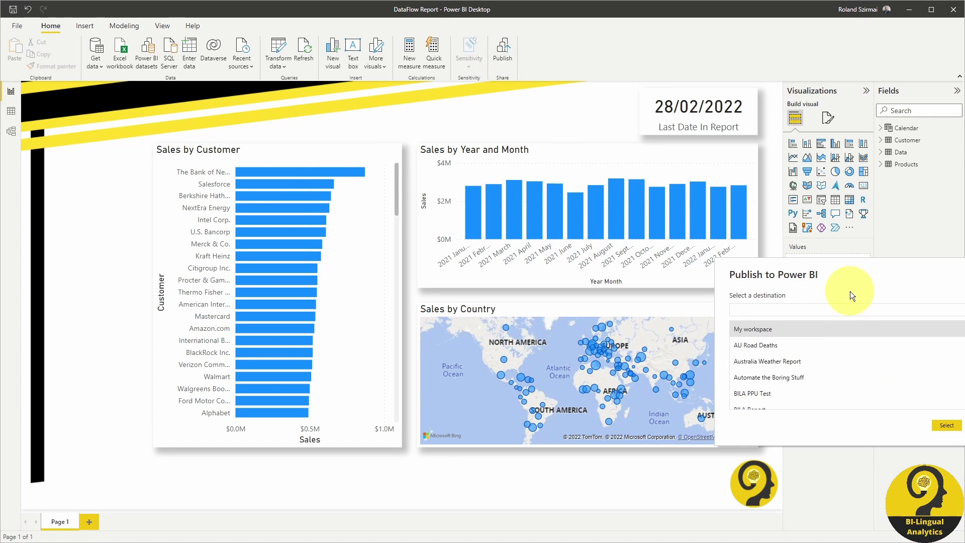
{"action": "left_click", "coordinate": [409, 222]}
{"action": "type", "text": "data"}
{"action": "left_click", "coordinate": [595, 329]}
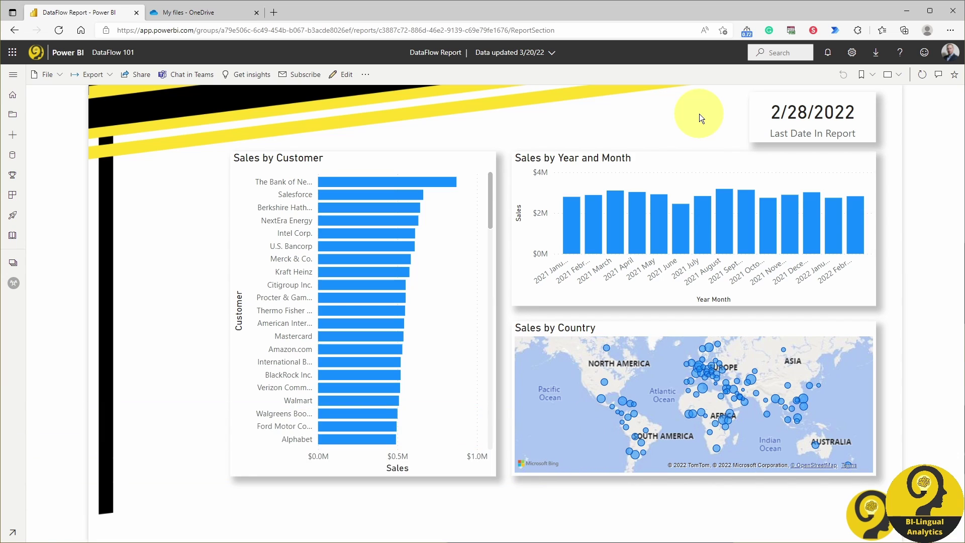
Switch to OneDrive and move Data_2022_03.xlsx into the Data Files folder inside DataFlow Files.
{"action": "left_click", "coordinate": [207, 7]}
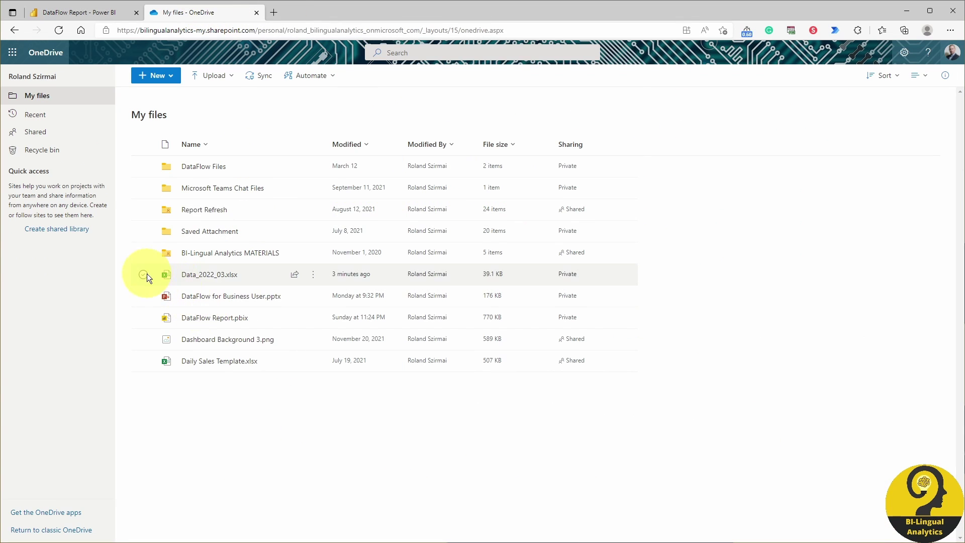
{"action": "right_click", "coordinate": [322, 287]}
{"action": "left_click", "coordinate": [339, 400]}
{"action": "left_click", "coordinate": [382, 185]}
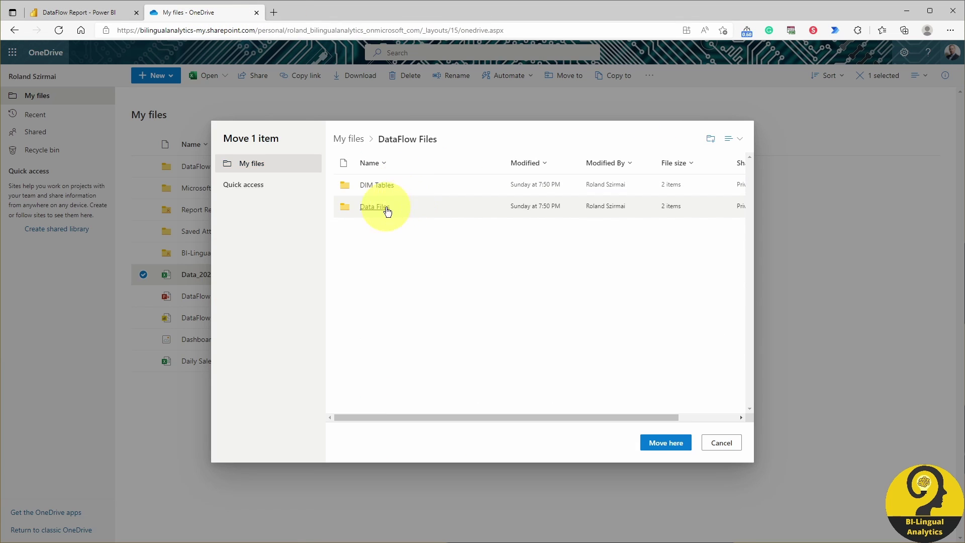
{"action": "left_click", "coordinate": [387, 207]}
{"action": "left_click", "coordinate": [664, 443]}
Open the Data Files folder inside DataFlow Files and reload its file list.
{"action": "left_click", "coordinate": [216, 166]}
{"action": "left_click", "coordinate": [211, 188]}
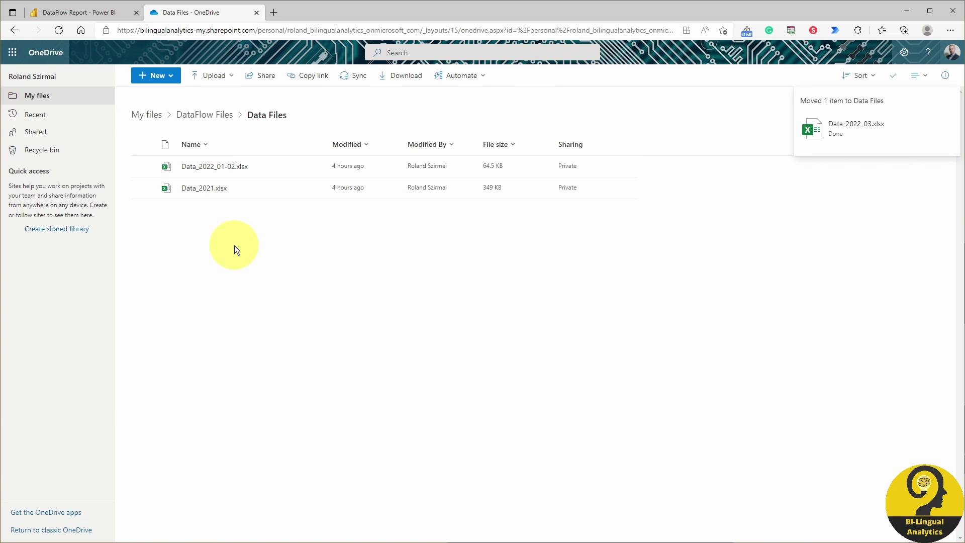
{"action": "left_click", "coordinate": [60, 30]}
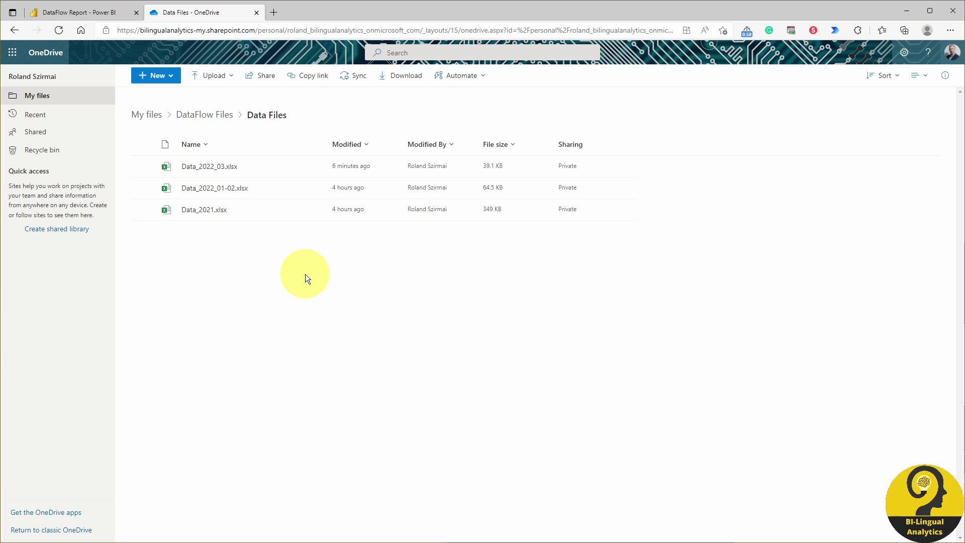
Switch to the Power BI service and renew the DataFlow Report dataset's data source credentials with the already signed-in account.
{"action": "left_click", "coordinate": [75, 12]}
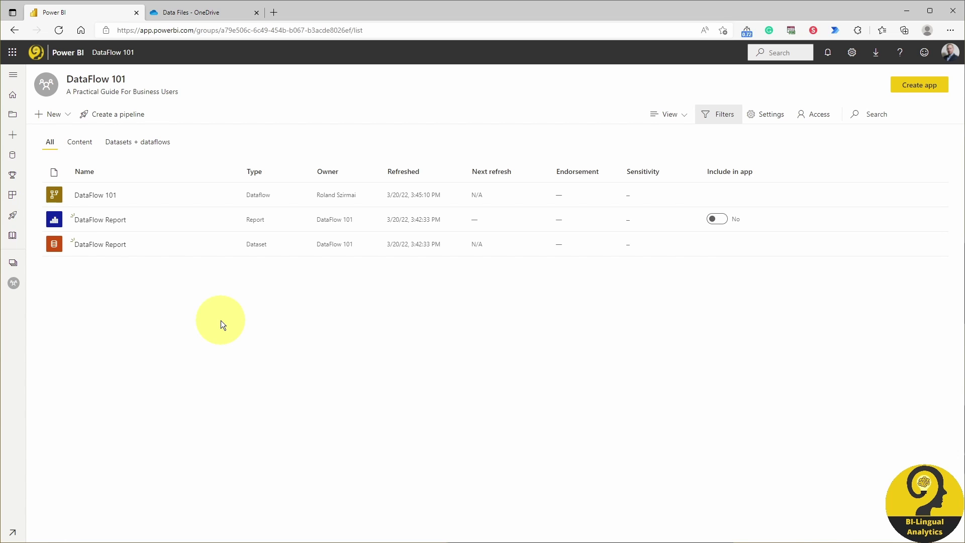
{"action": "left_click", "coordinate": [229, 244]}
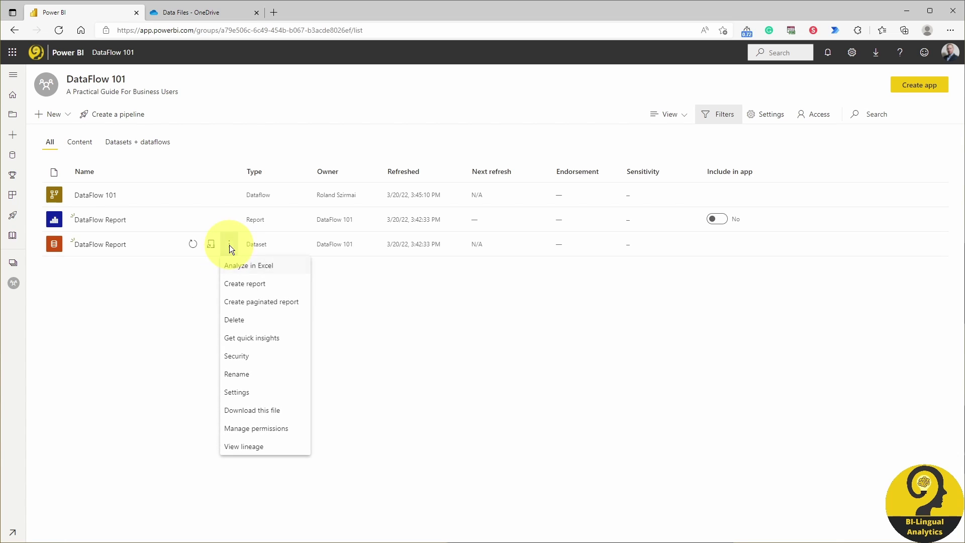
{"action": "left_click", "coordinate": [266, 392]}
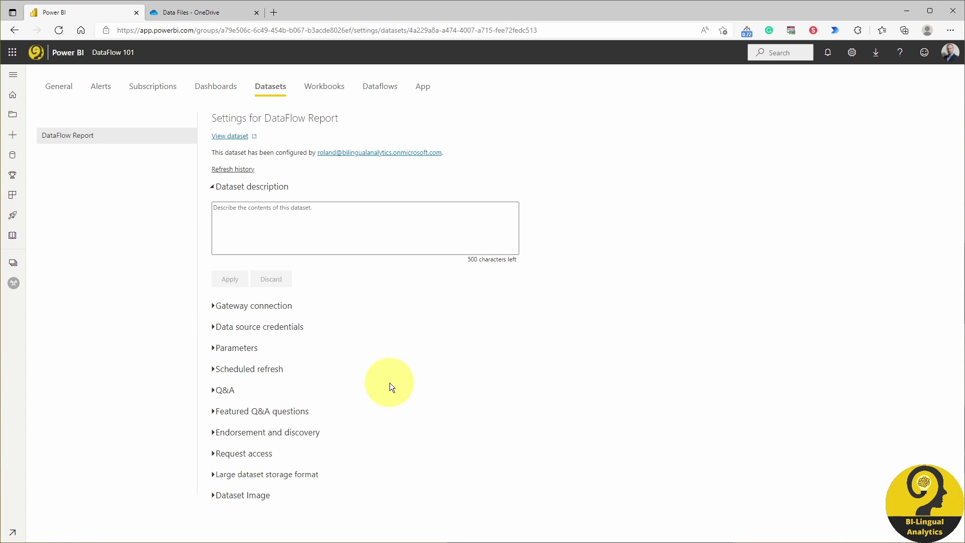
{"action": "left_click", "coordinate": [300, 332]}
{"action": "left_click", "coordinate": [322, 347]}
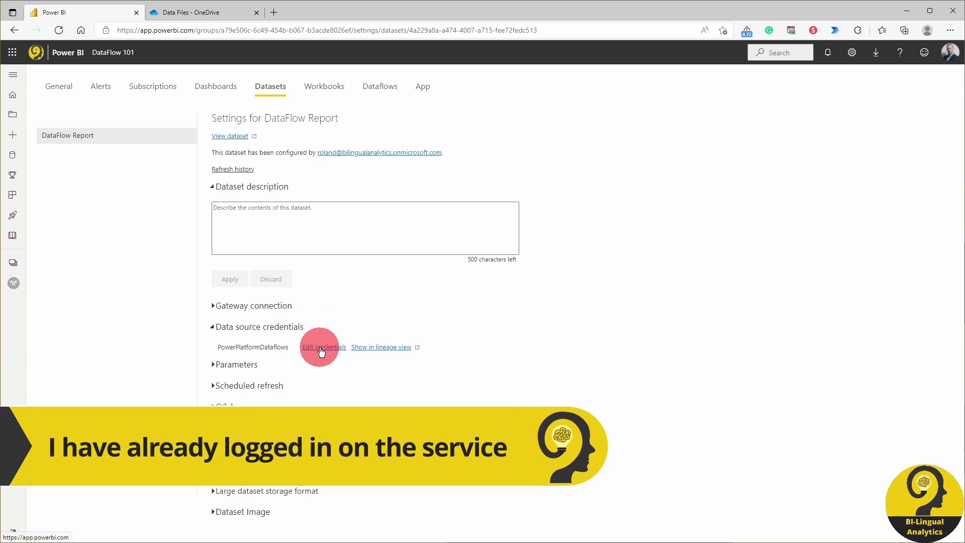
{"action": "left_click", "coordinate": [518, 376]}
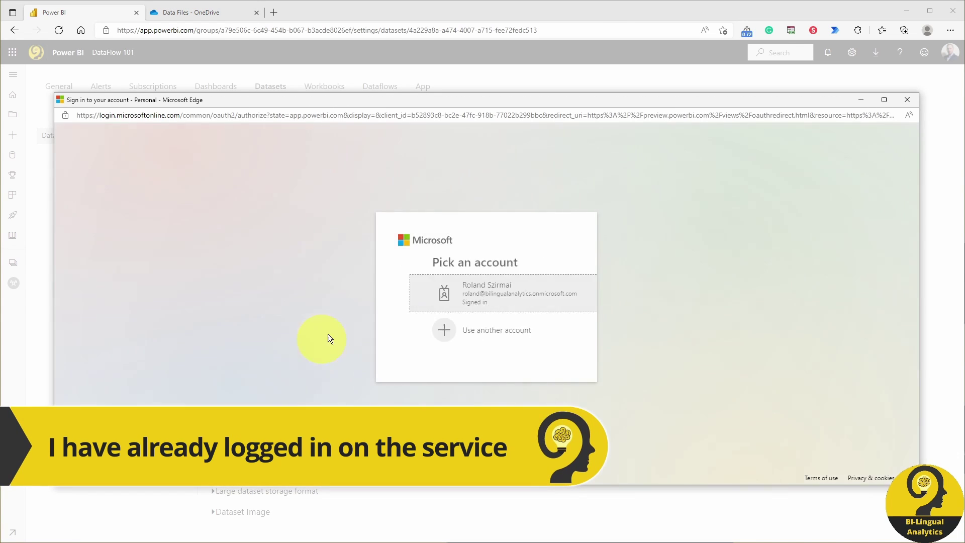
{"action": "left_click", "coordinate": [471, 293]}
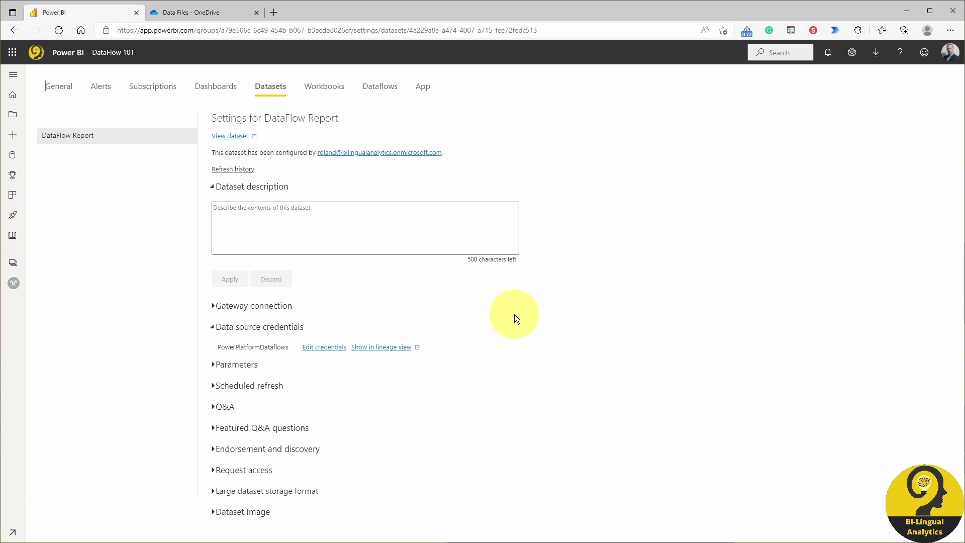
Return to the DataFlow 101 workspace, open DataFlow Report and refresh its visuals.
{"action": "left_click", "coordinate": [113, 53]}
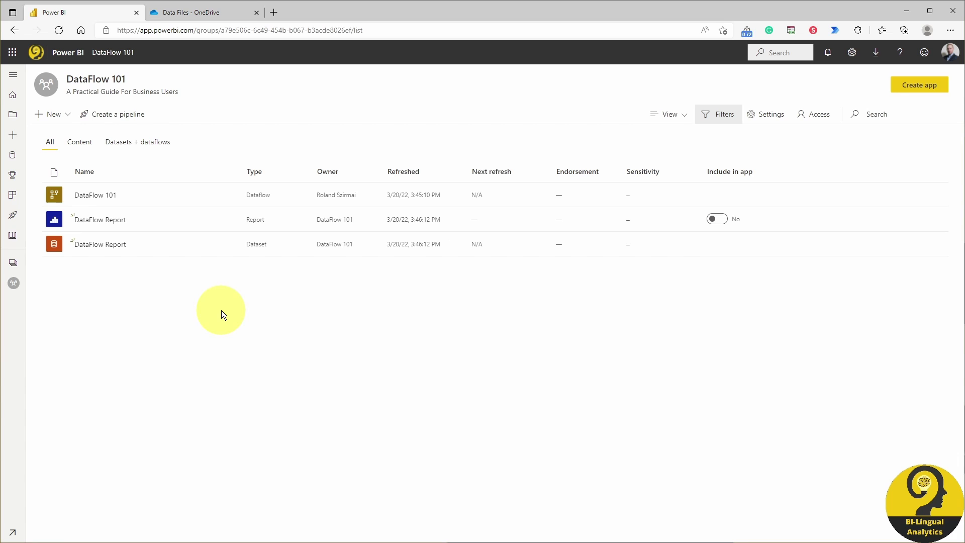
{"action": "left_click", "coordinate": [106, 220]}
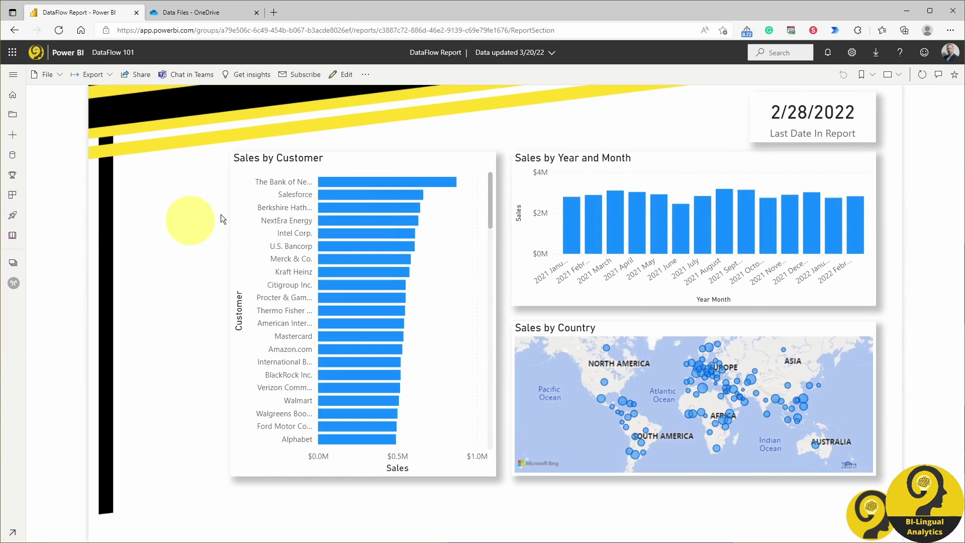
{"action": "left_click", "coordinate": [922, 75]}
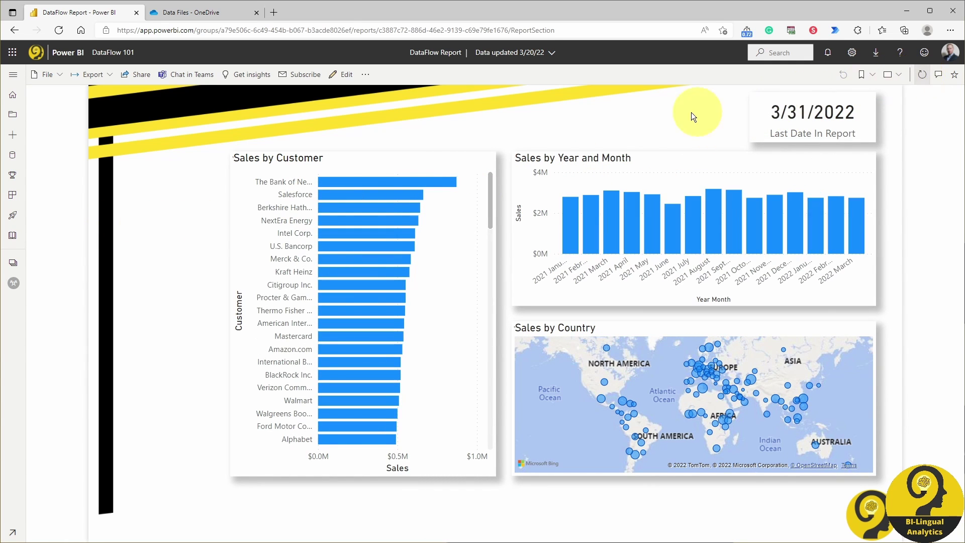